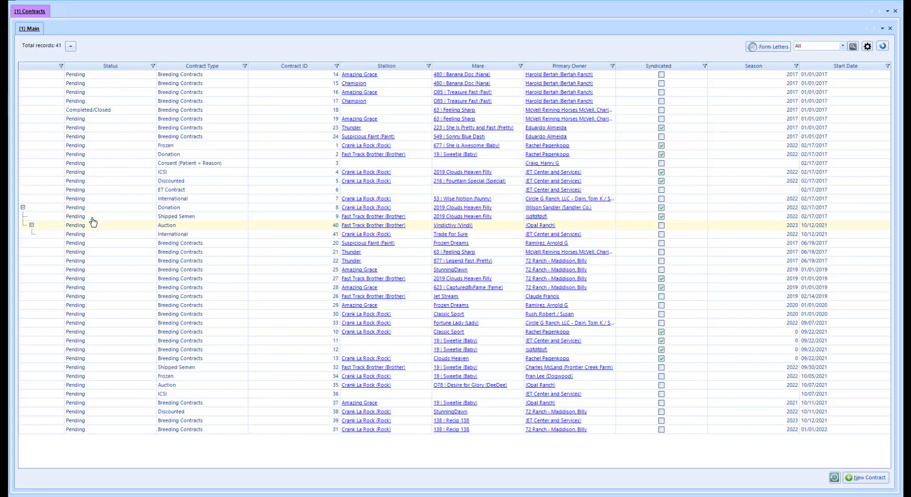
mouse_move(20, 103)
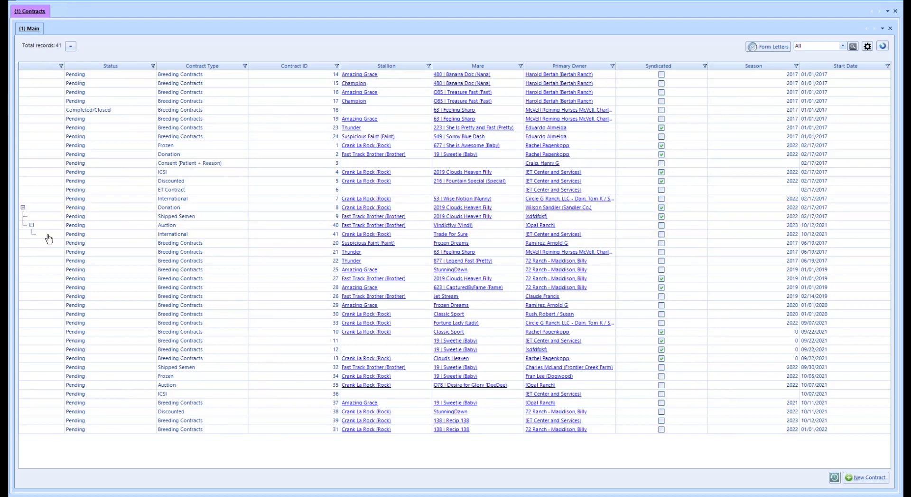
click(17, 224)
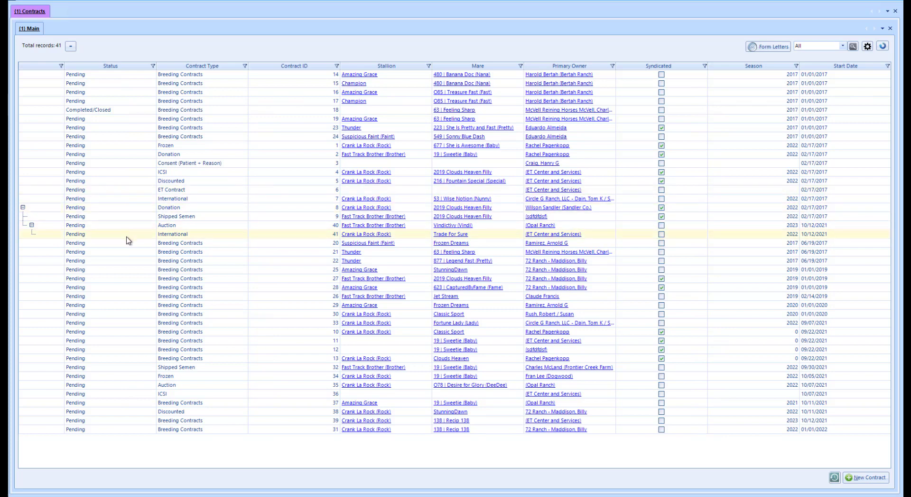
click(139, 218)
click(137, 226)
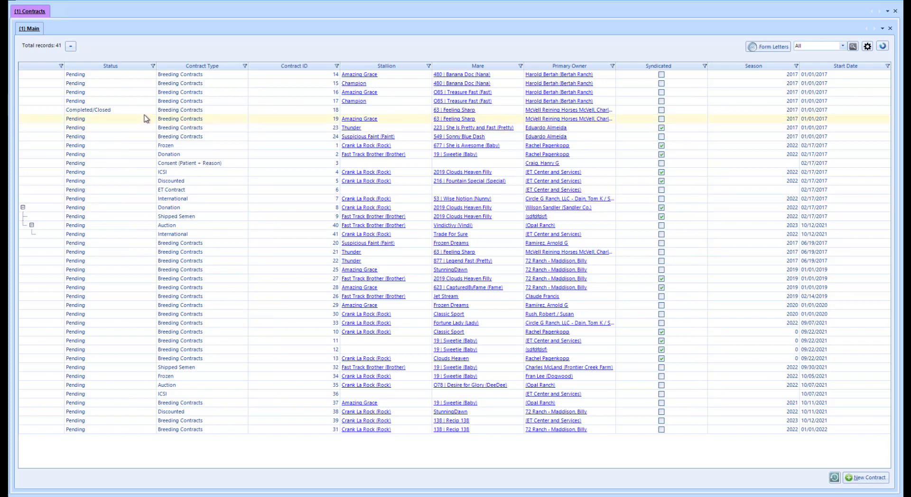
- Open the pending breeding contract for mare Feeling Sharp and stallion Amazing Grace, set its status to Voided and save it
click(119, 123)
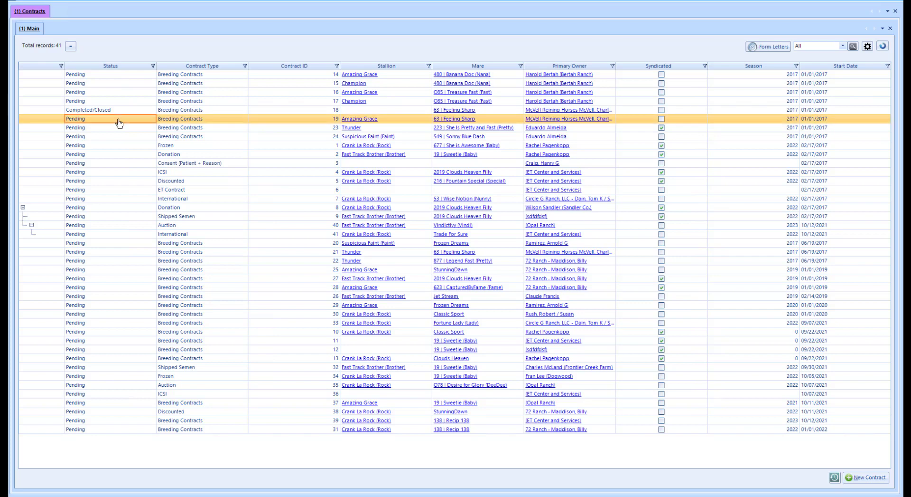
double_click(119, 123)
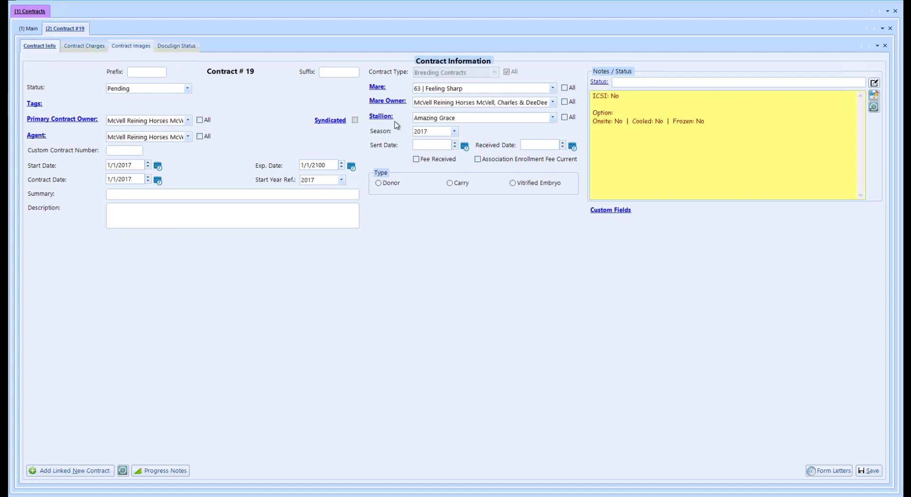
click(187, 90)
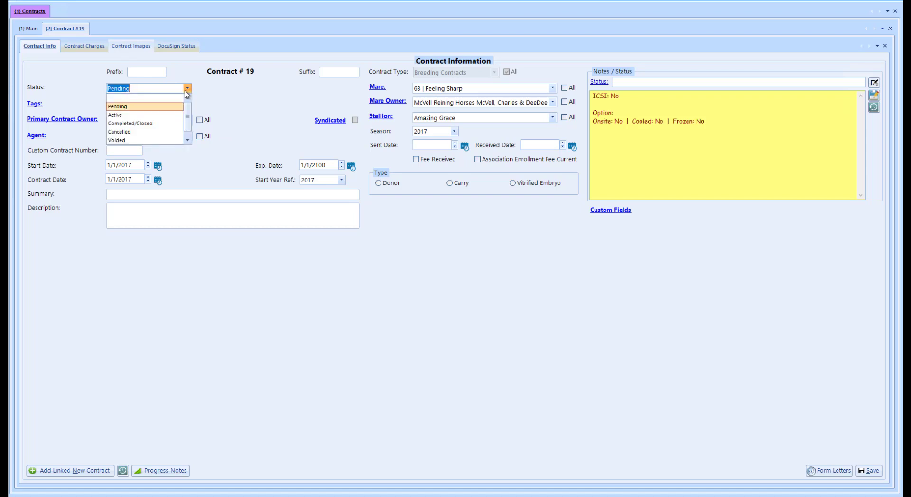
scroll(176, 126, down, 1)
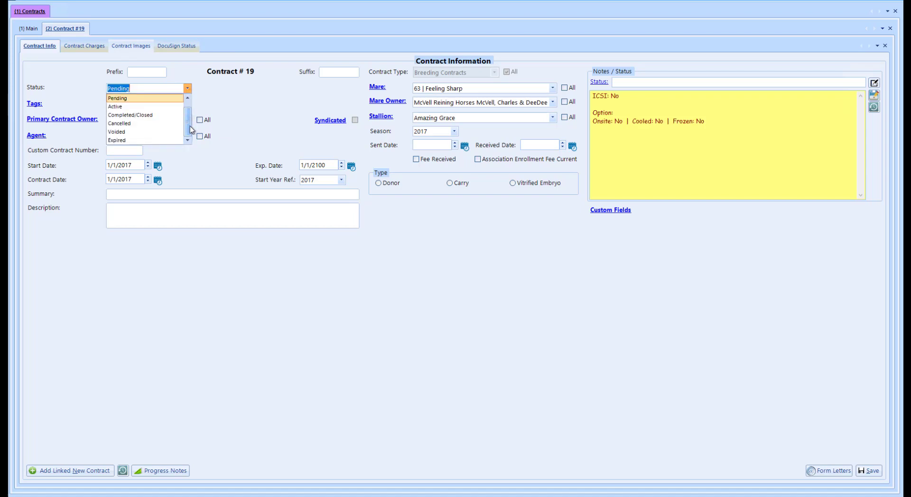
click(128, 131)
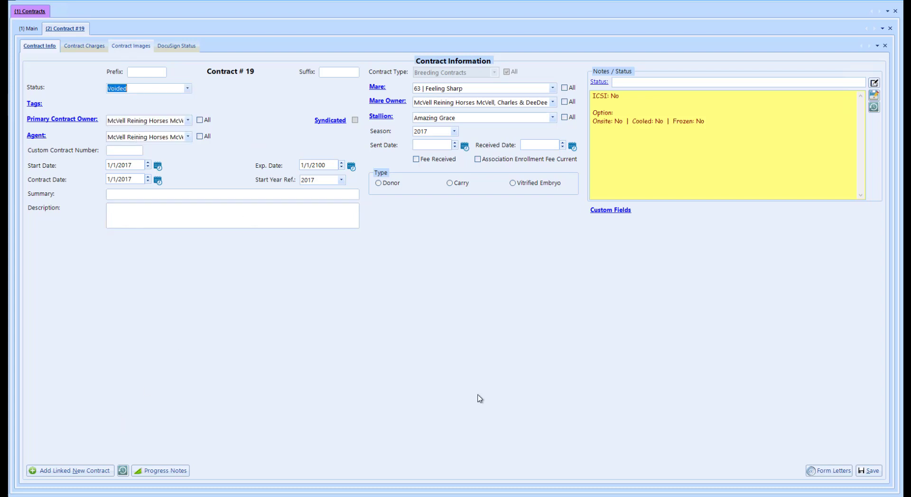
click(867, 472)
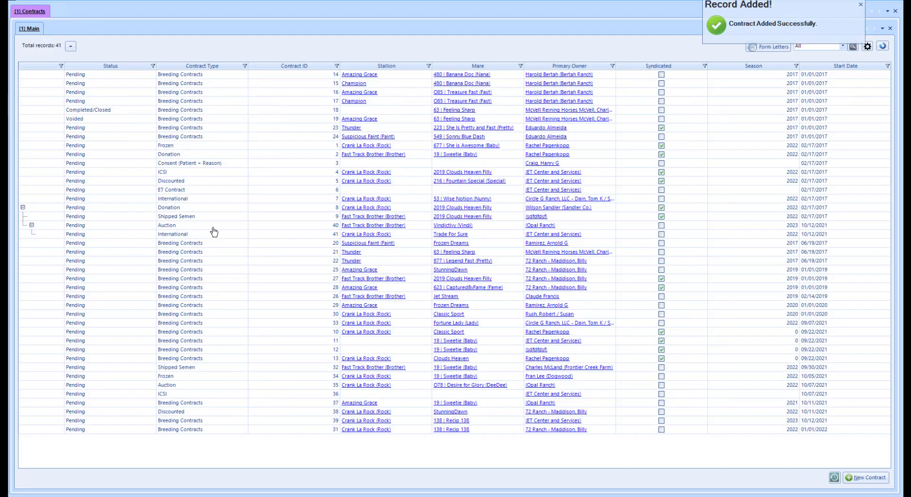
- Reopen the voided Feeling Sharp contract at its contract information and start a new contract linked to it
click(119, 122)
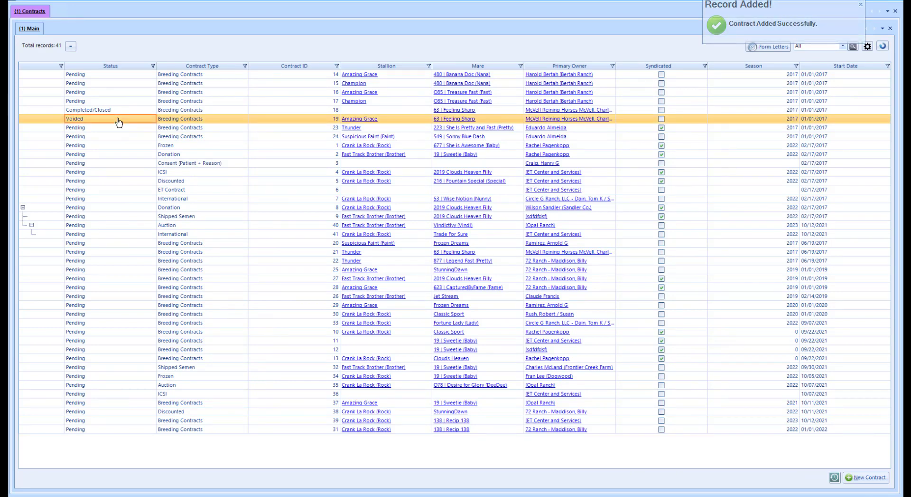
double_click(119, 122)
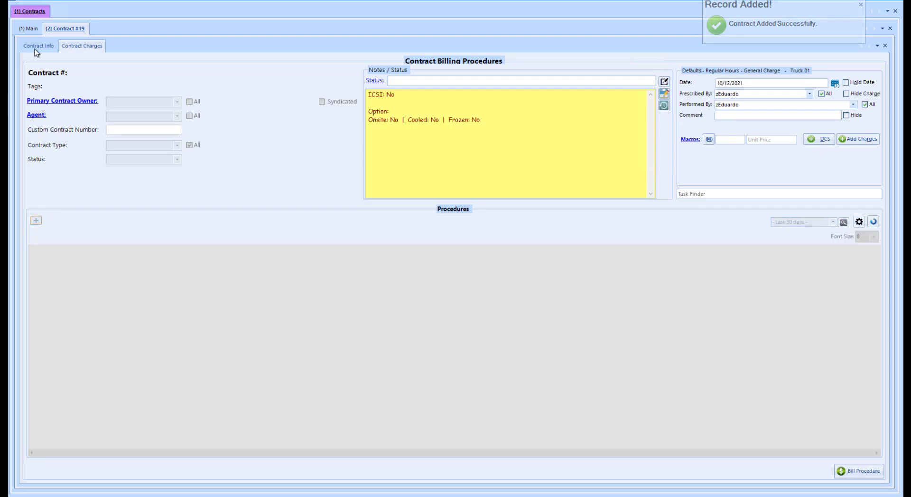
click(41, 46)
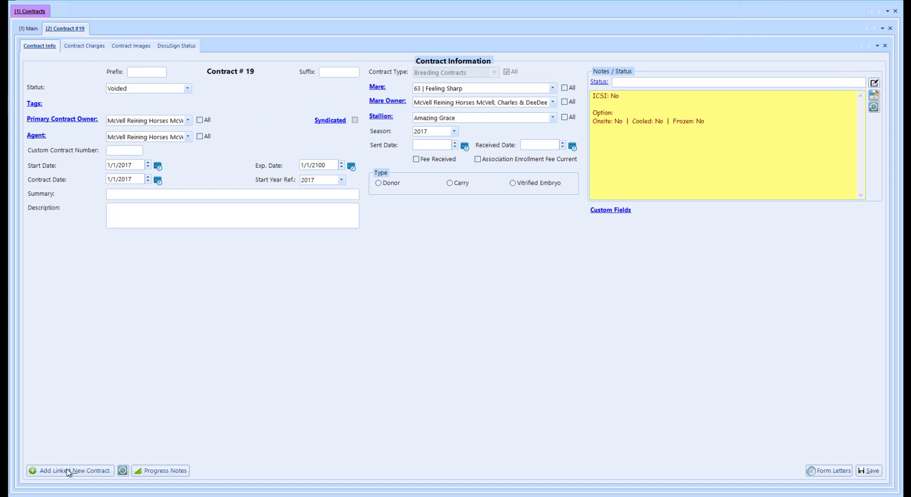
click(68, 471)
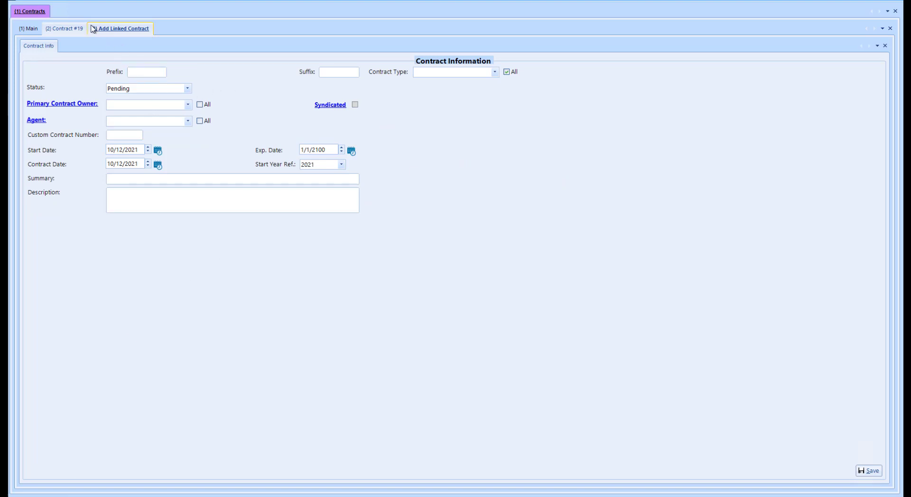
- Set the linked contract's primary contract owner to McVell Reining Horses, matching the parent contract and choosing from all owners
click(200, 105)
click(152, 148)
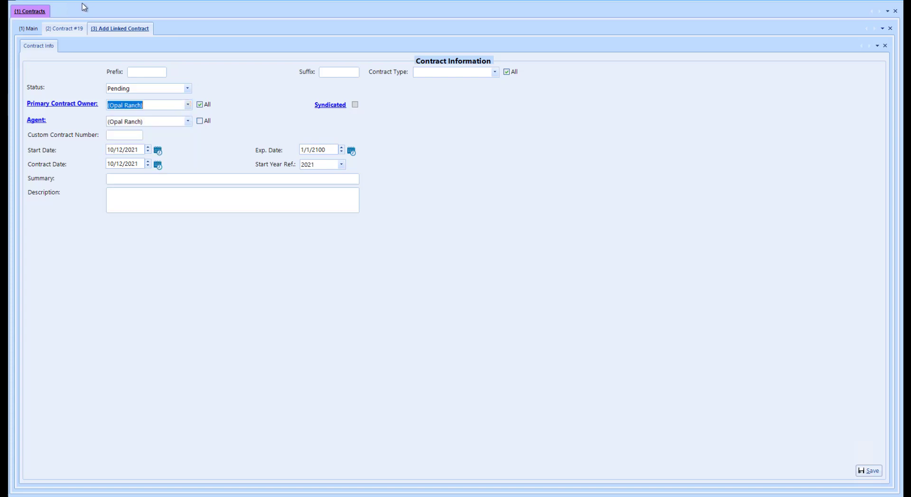
click(74, 28)
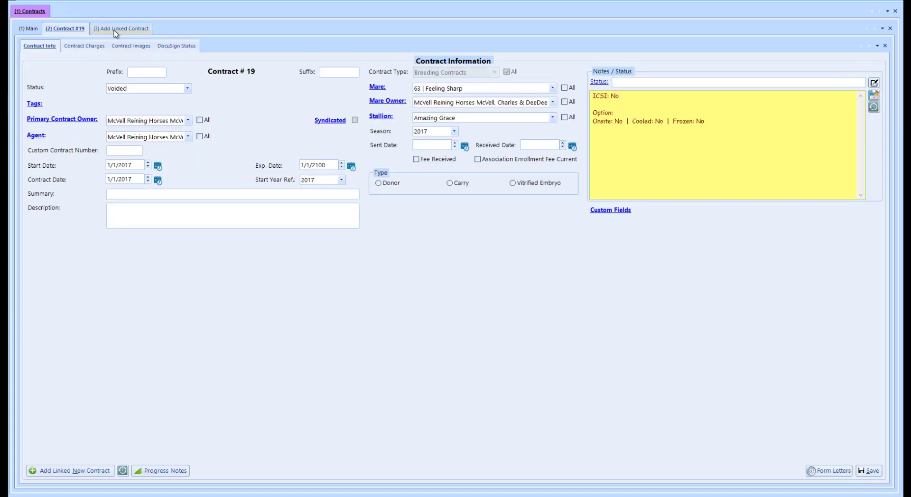
click(115, 29)
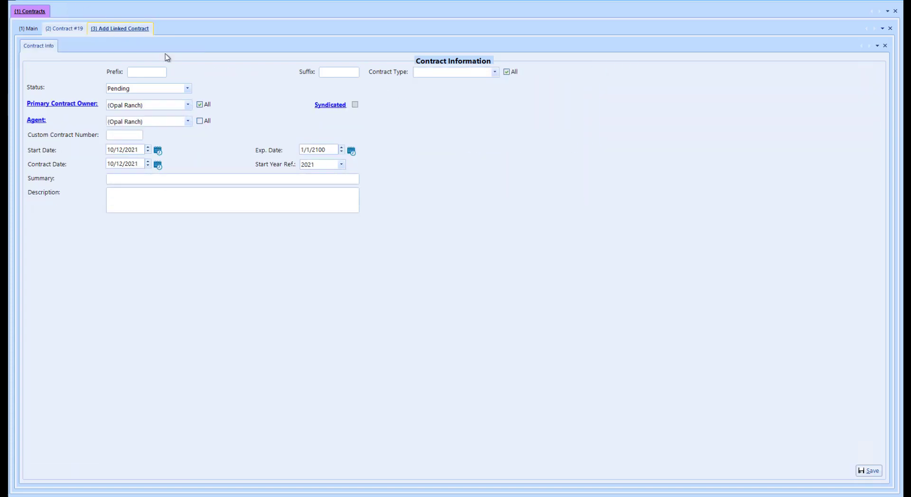
click(200, 104)
click(179, 105)
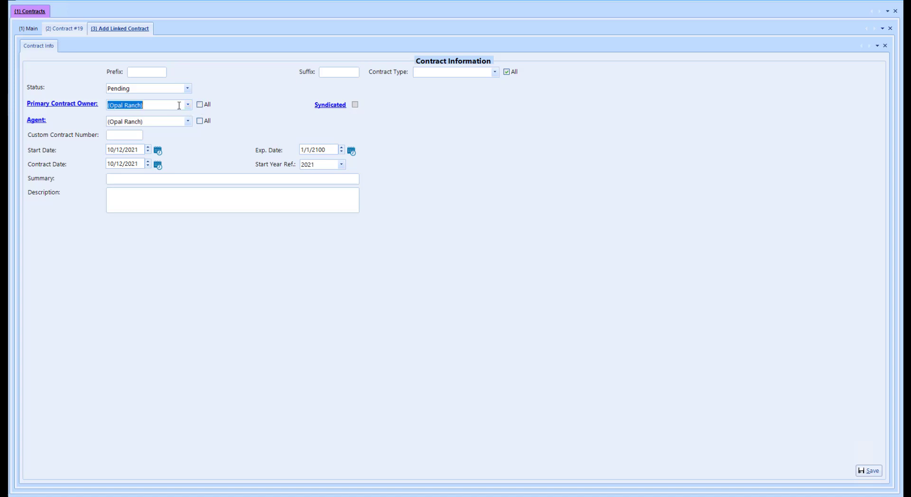
click(205, 107)
text(Mc)
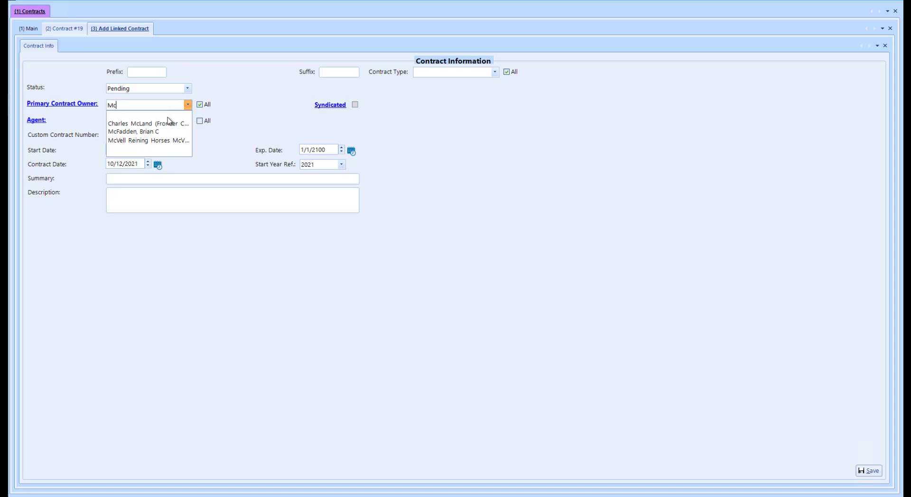
click(157, 141)
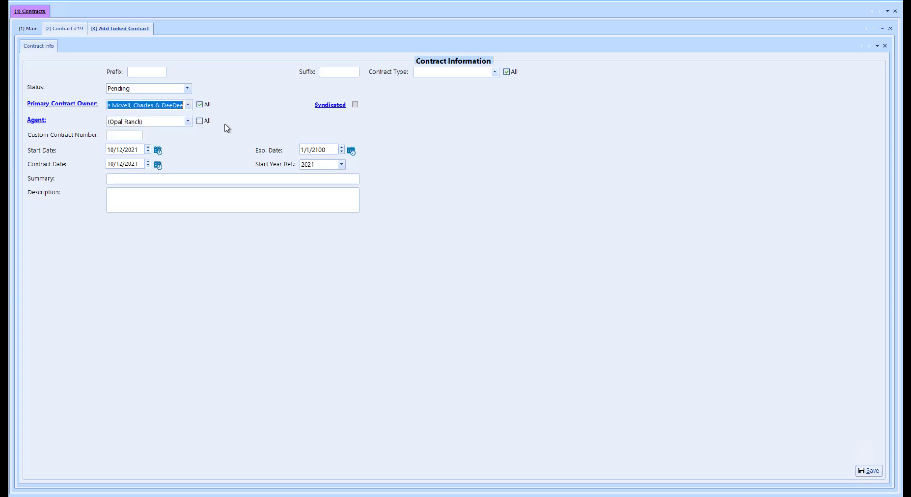
- Set the linked contract's type to Breeding Contracts and its mare to 63 | Feeling Sharp, choosing from all mares
click(494, 72)
click(484, 89)
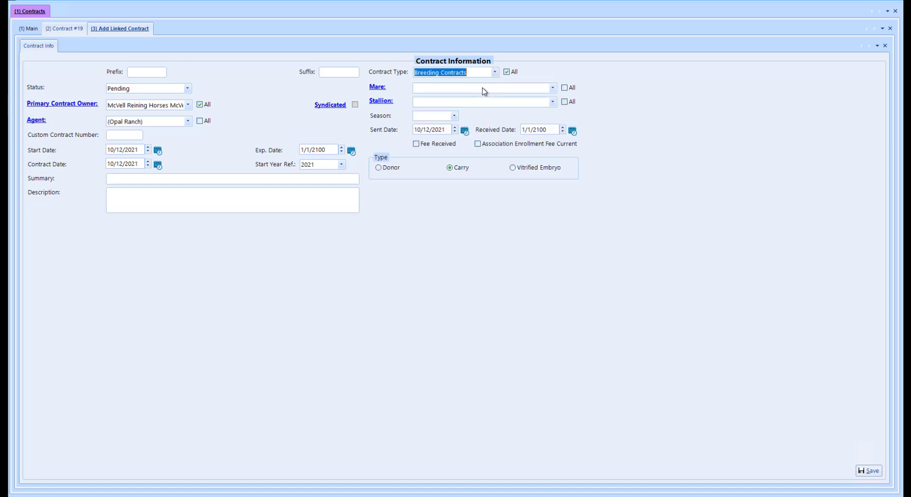
click(564, 88)
click(552, 87)
click(527, 89)
text(f)
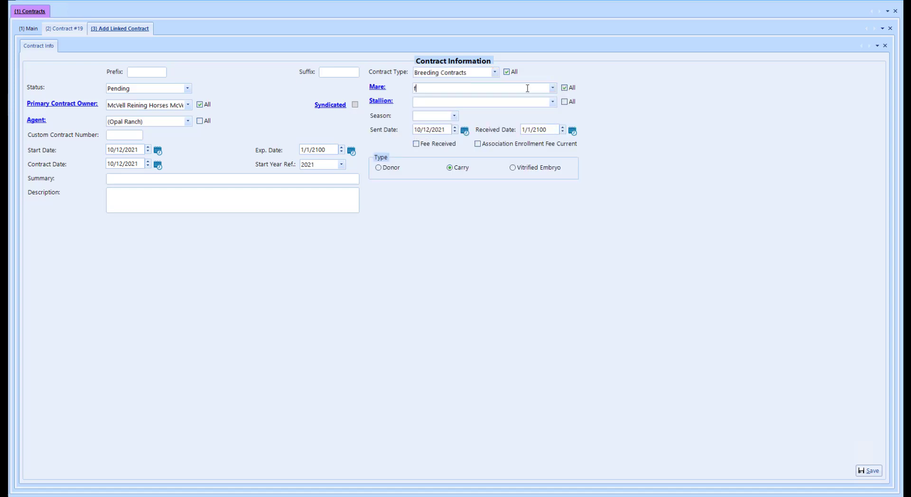
text(eeling Sharp)
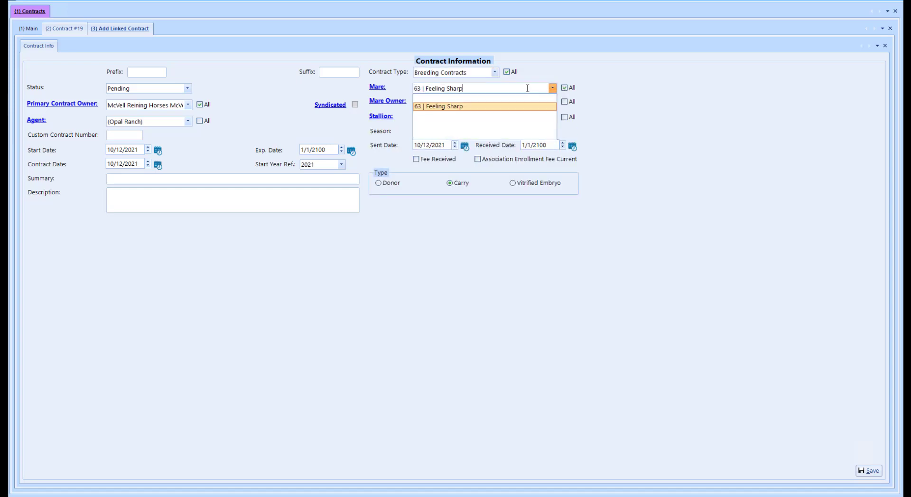
key(Return)
- Set the linked contract's stallion to Amazing Grace, choosing from all stallions
click(564, 117)
click(553, 117)
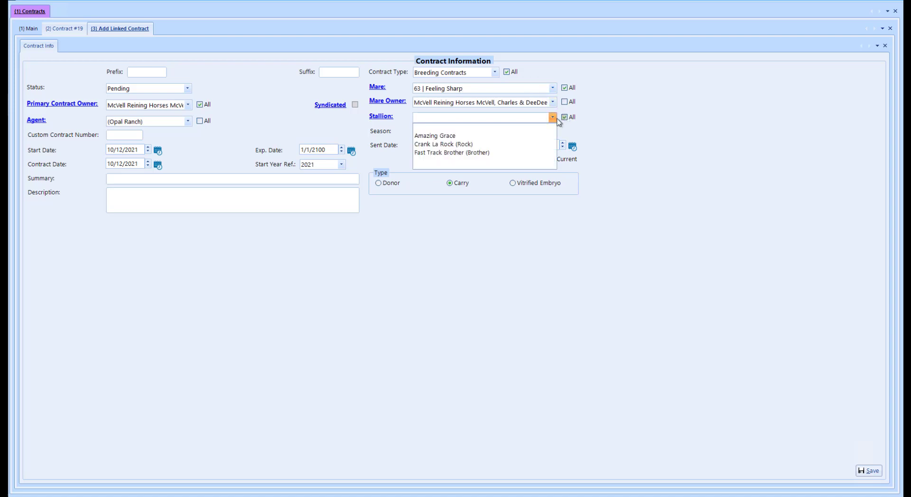
click(481, 136)
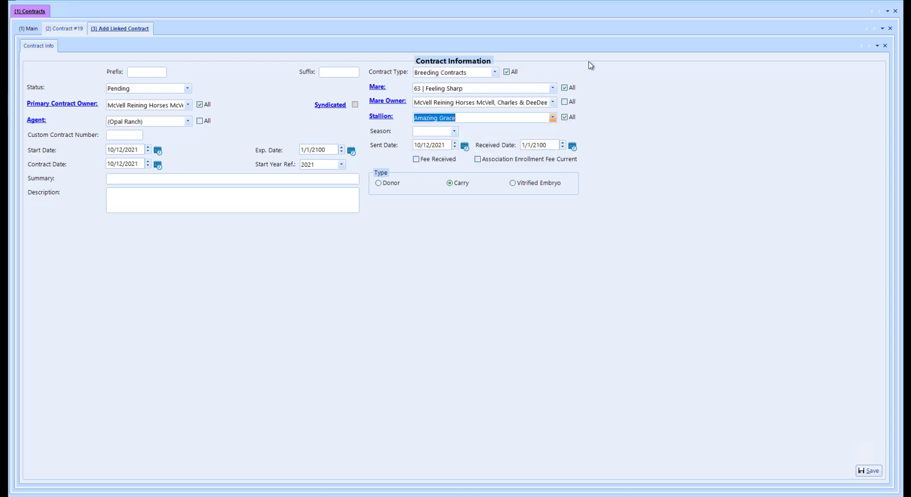
- Change the linked contract's mare to 677 | She is Awesome (Baby) and save the new contract
click(552, 88)
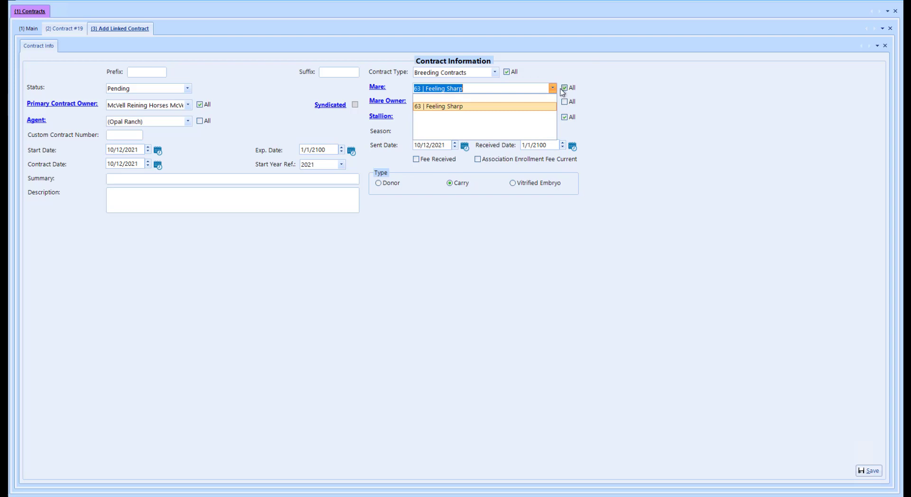
click(565, 92)
click(565, 87)
click(552, 88)
click(564, 88)
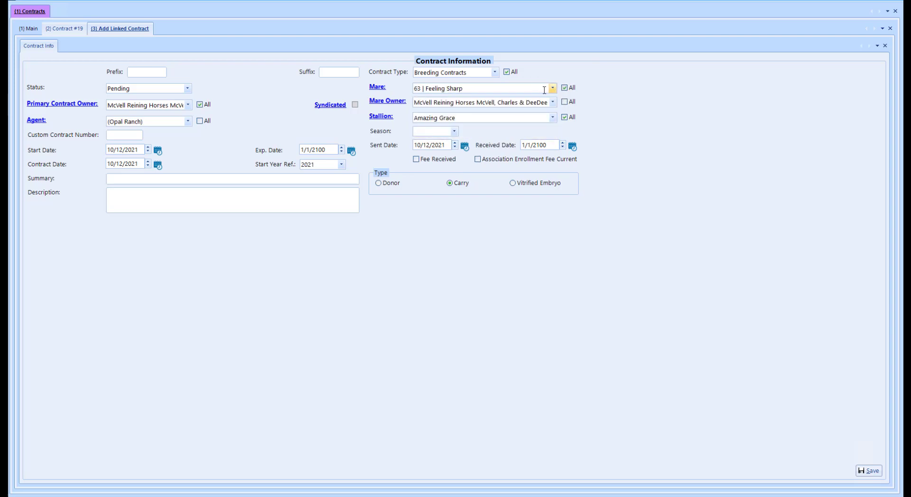
click(552, 88)
click(526, 112)
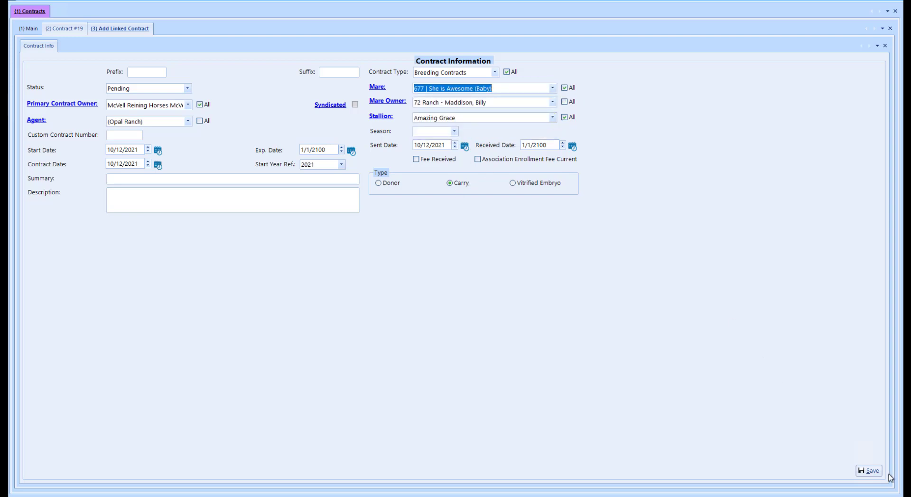
click(873, 474)
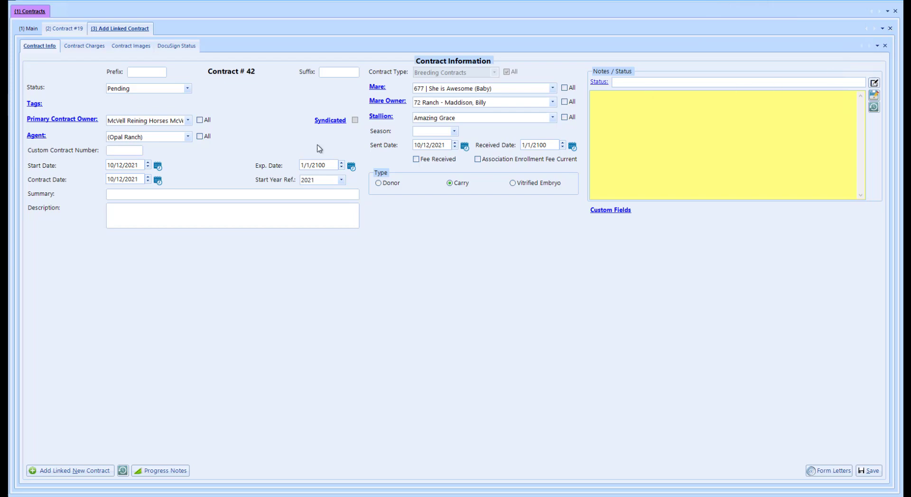
- Set the new linked contract's status to Active and save it
click(189, 88)
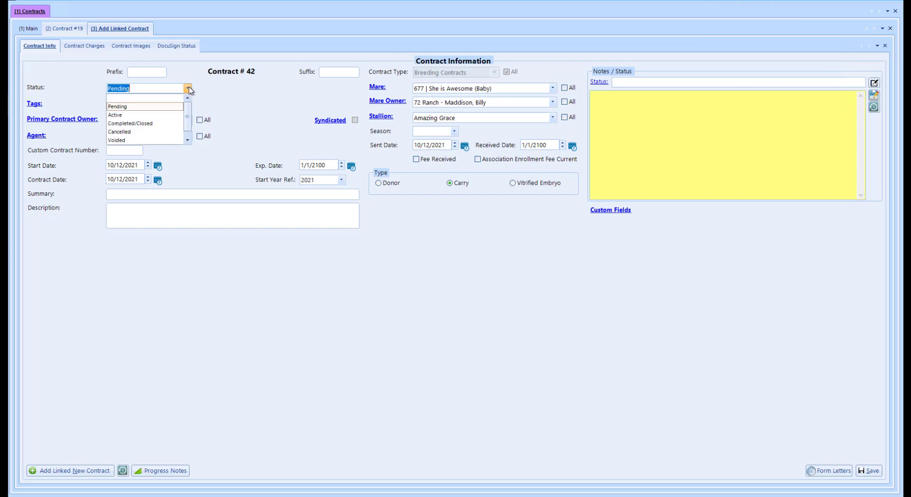
click(155, 126)
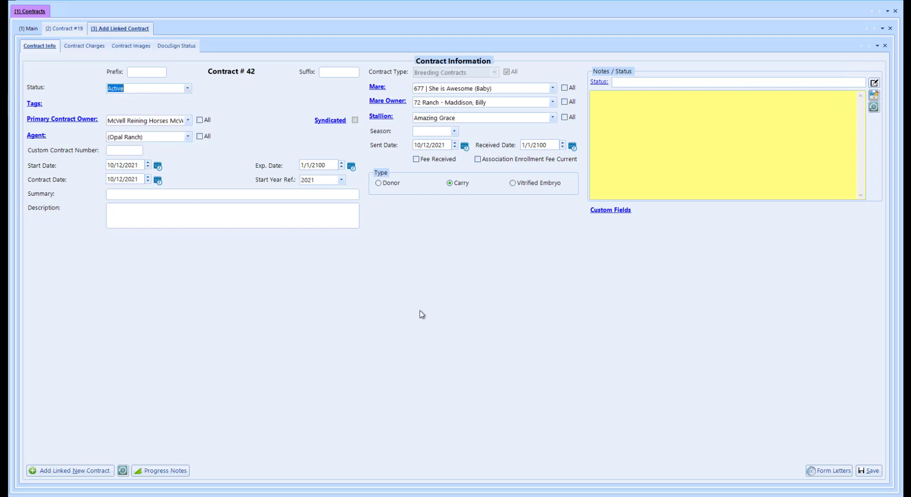
click(865, 470)
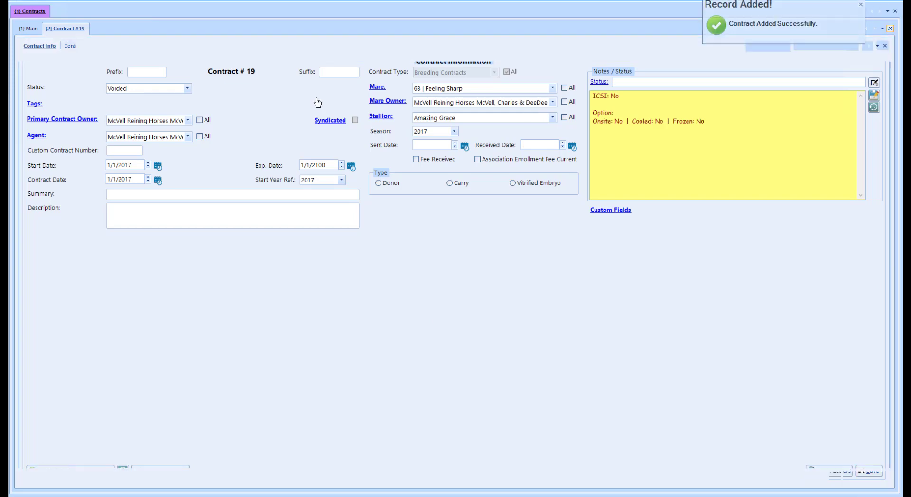
- Return to the contract list and examine how the voided contract and its active linked contract are nested, collapsing and re-expanding the group
key(ctrl+w)
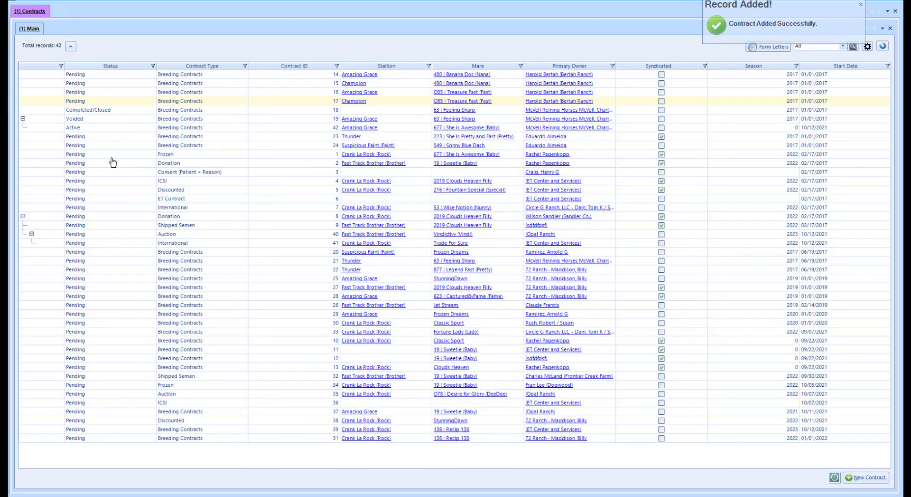
click(79, 119)
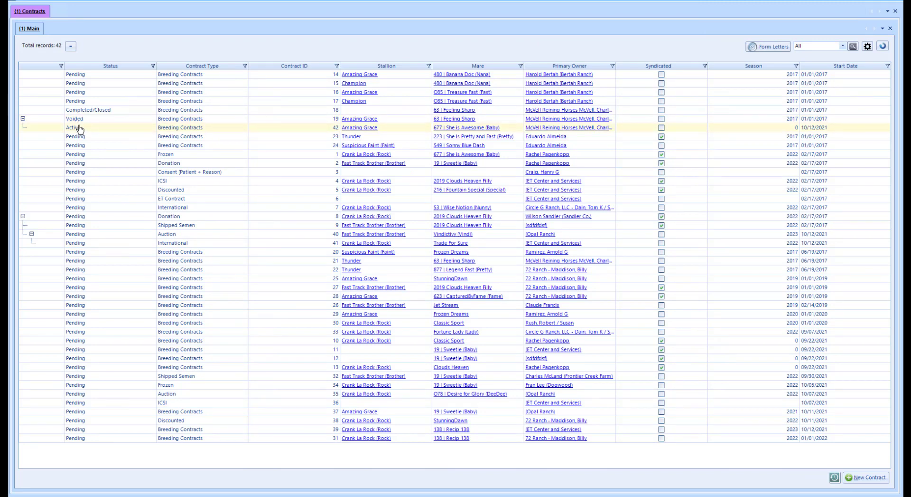
click(79, 128)
click(553, 119)
click(81, 122)
click(85, 130)
click(23, 119)
click(23, 119)
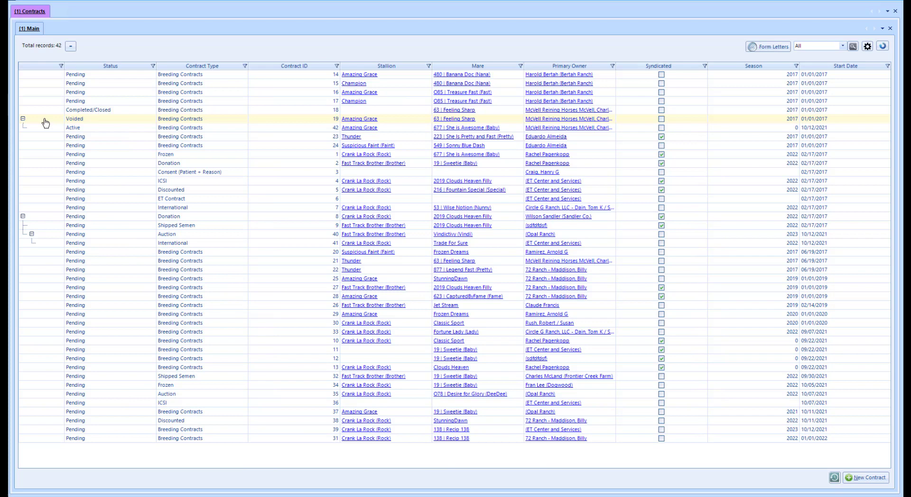
- Reopen the voided Feeling Sharp contract from the list and view its contract information
double_click(45, 123)
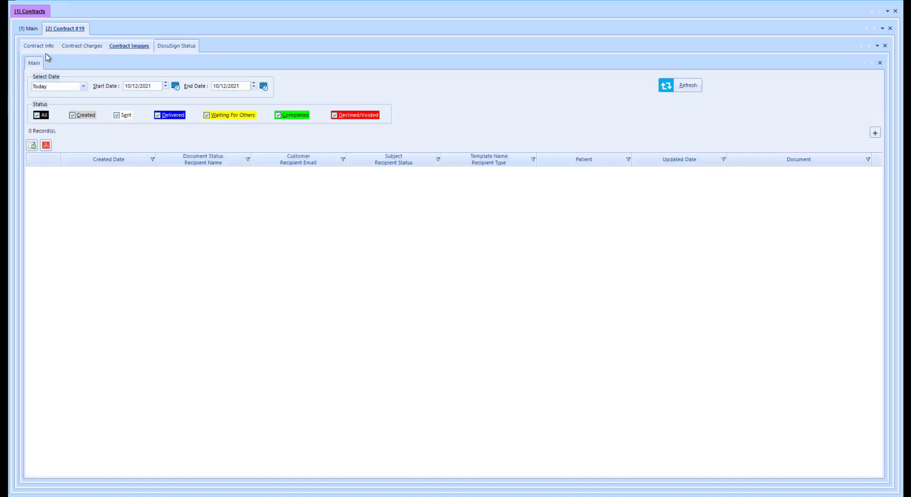
click(44, 49)
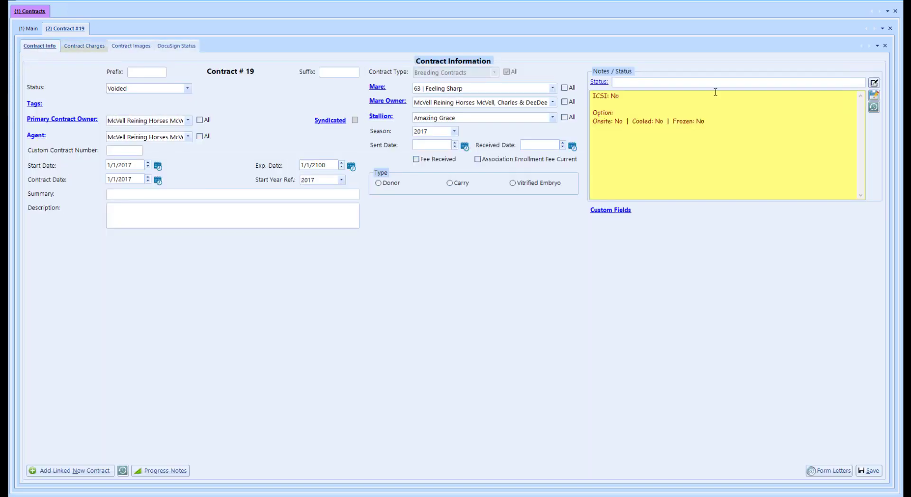